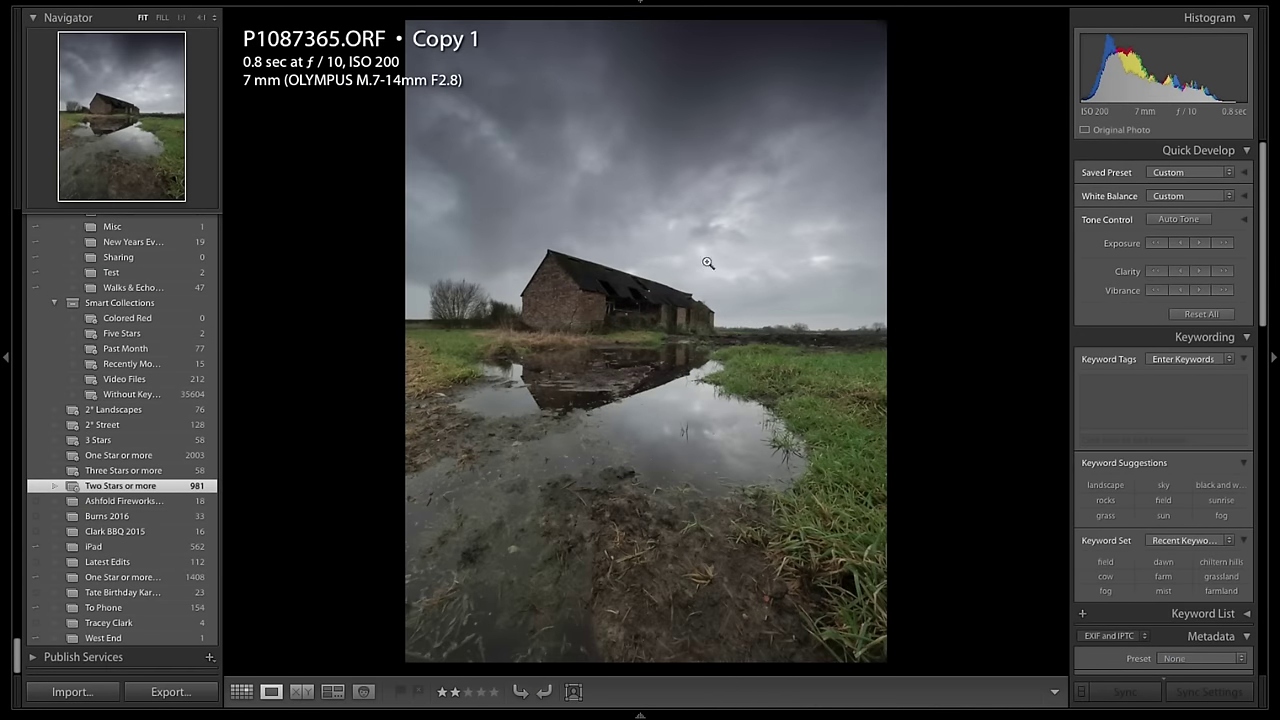
Show the virtual copy P1087365.ORF Copy 1 in Library loupe view.
{"action": "mouse_move", "coordinate": [709, 4]}
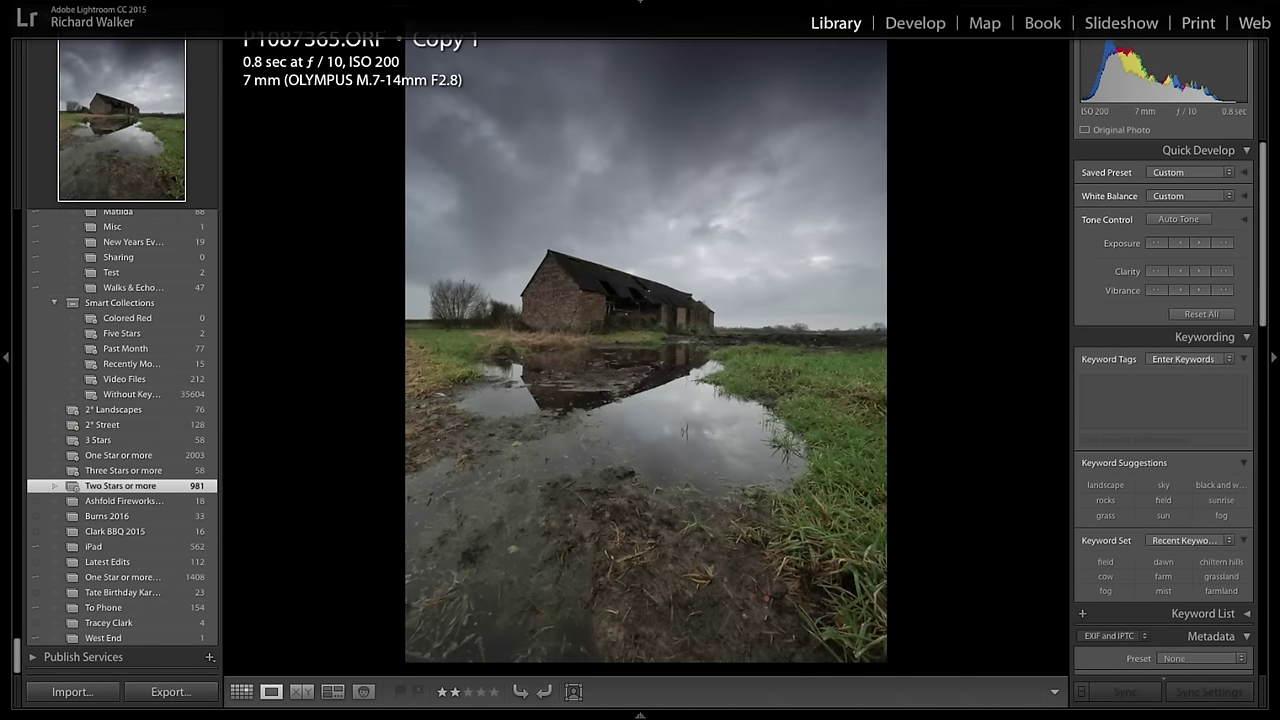
Switch to Develop and warm Copy 1's white balance temperature to 9,561.
{"action": "left_click", "coordinate": [904, 27]}
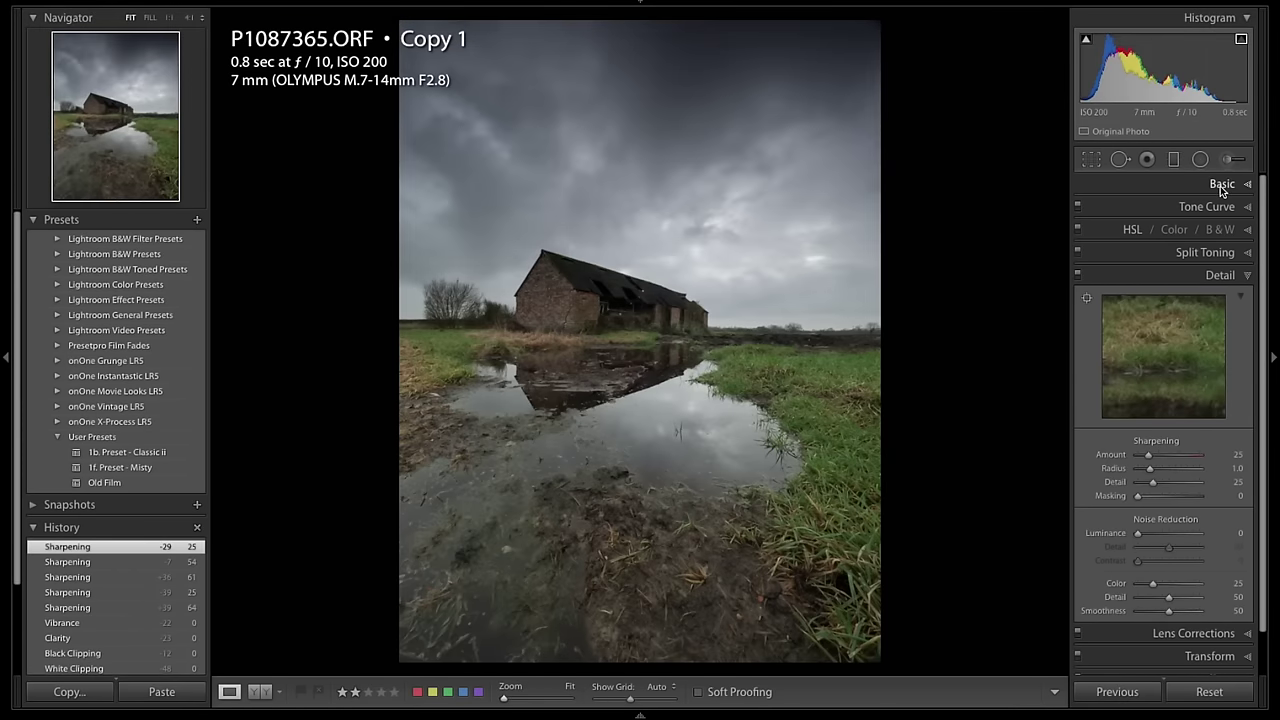
{"action": "left_click", "coordinate": [1224, 188]}
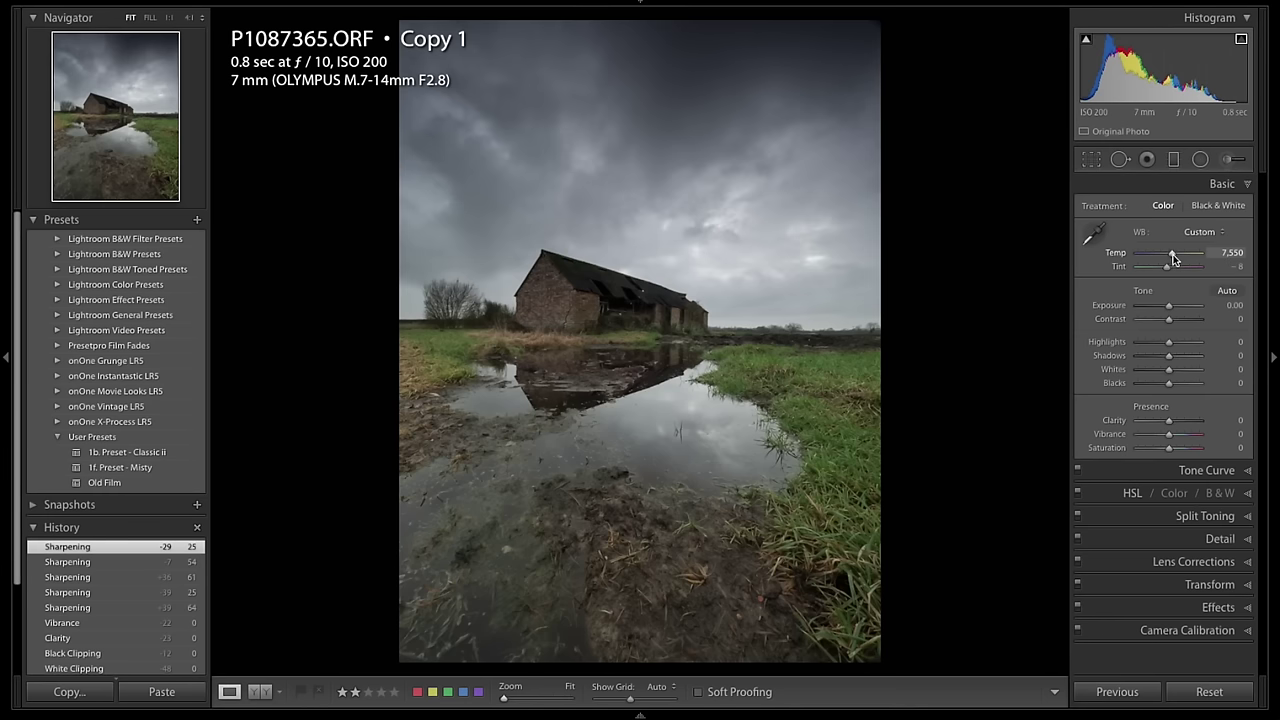
{"action": "left_click_drag", "start_coordinate": [1173, 259], "coordinate": [1180, 258]}
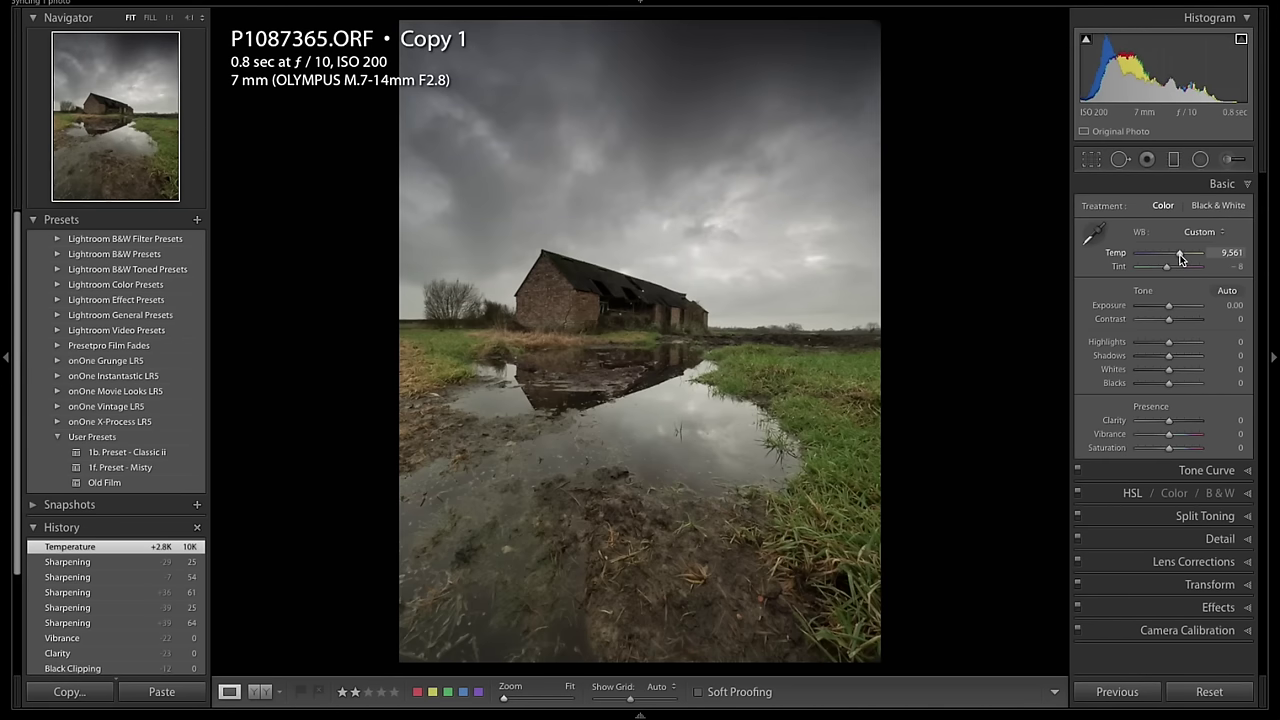
{"action": "left_click_drag", "start_coordinate": [1180, 258], "coordinate": [1180, 258]}
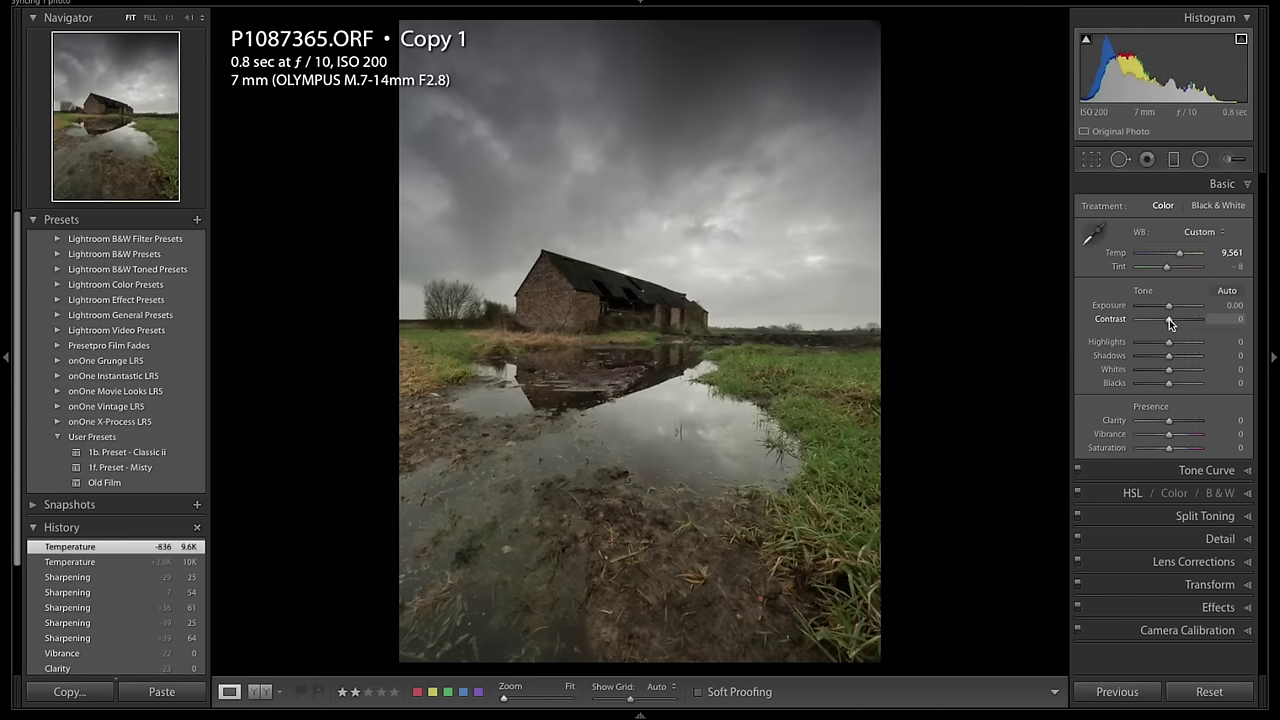
Raise Contrast to +46 and toggle the shadow-clipping warning on and off to check clipping.
{"action": "left_click_drag", "start_coordinate": [1169, 319], "coordinate": [1183, 321]}
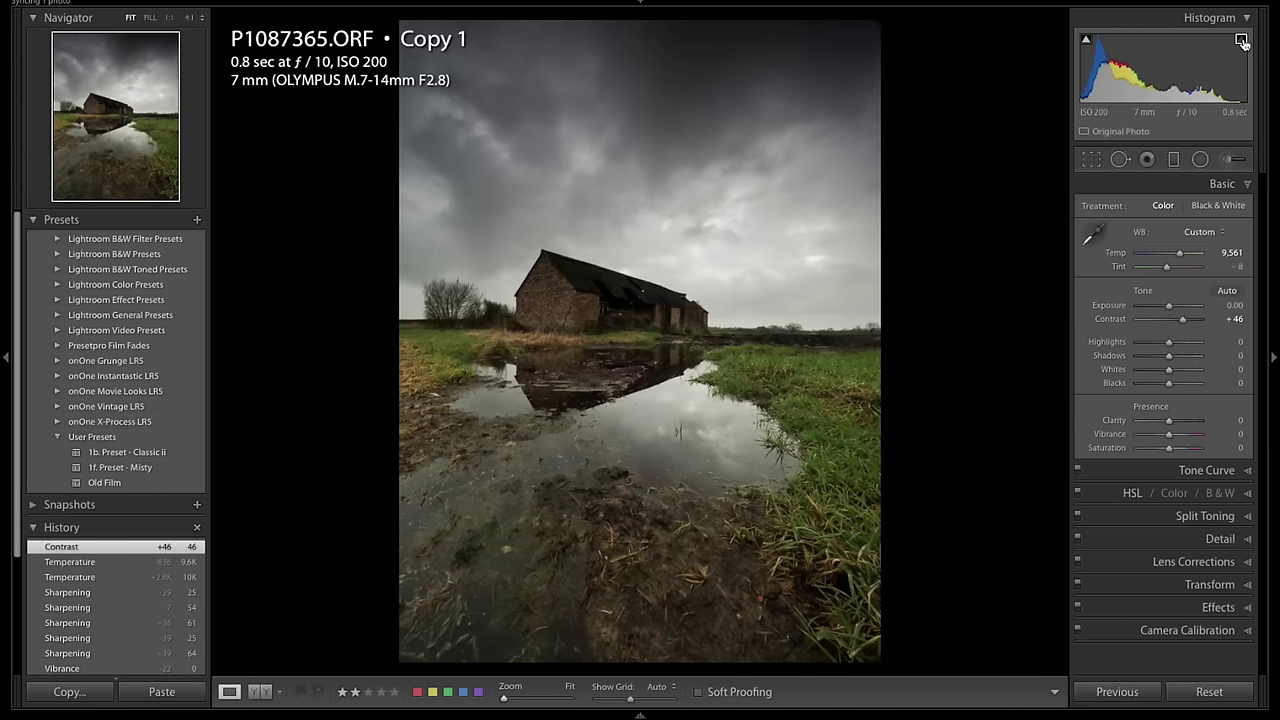
{"action": "mouse_move", "coordinate": [1088, 45]}
{"action": "left_click", "coordinate": [1087, 43]}
{"action": "left_click", "coordinate": [1087, 43]}
{"action": "left_click", "coordinate": [1087, 43]}
{"action": "left_click", "coordinate": [1087, 43]}
{"action": "left_click", "coordinate": [1087, 43]}
{"action": "left_click", "coordinate": [1087, 42]}
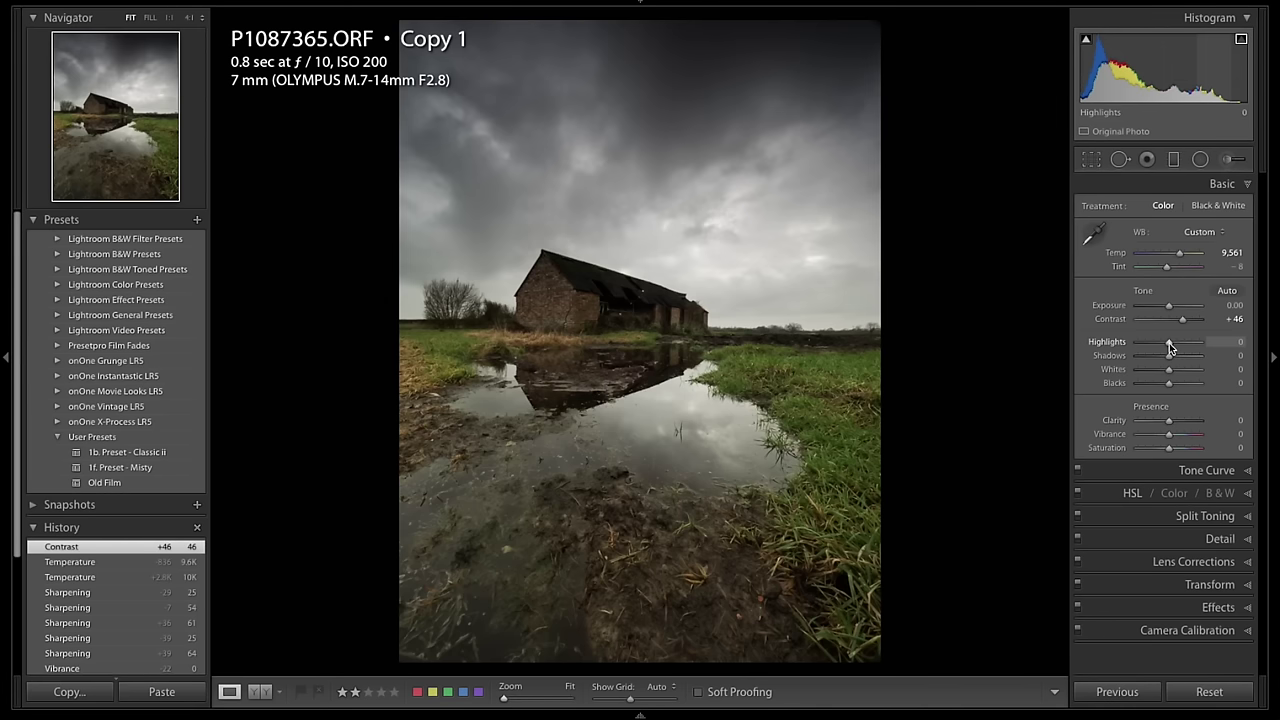
Drag Highlights down to -64 and Shadows up to +46 in the Basic panel.
{"action": "left_click_drag", "start_coordinate": [1169, 341], "coordinate": [1148, 346]}
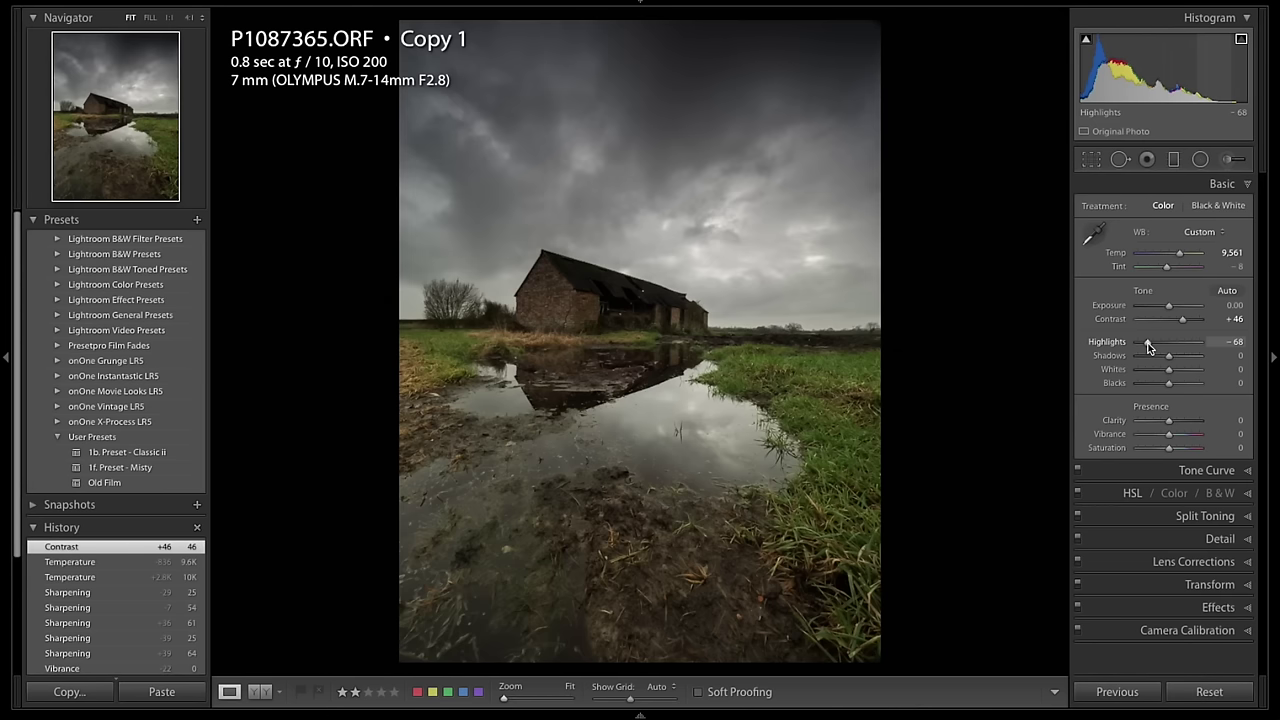
{"action": "left_click_drag", "start_coordinate": [1148, 346], "coordinate": [1149, 346]}
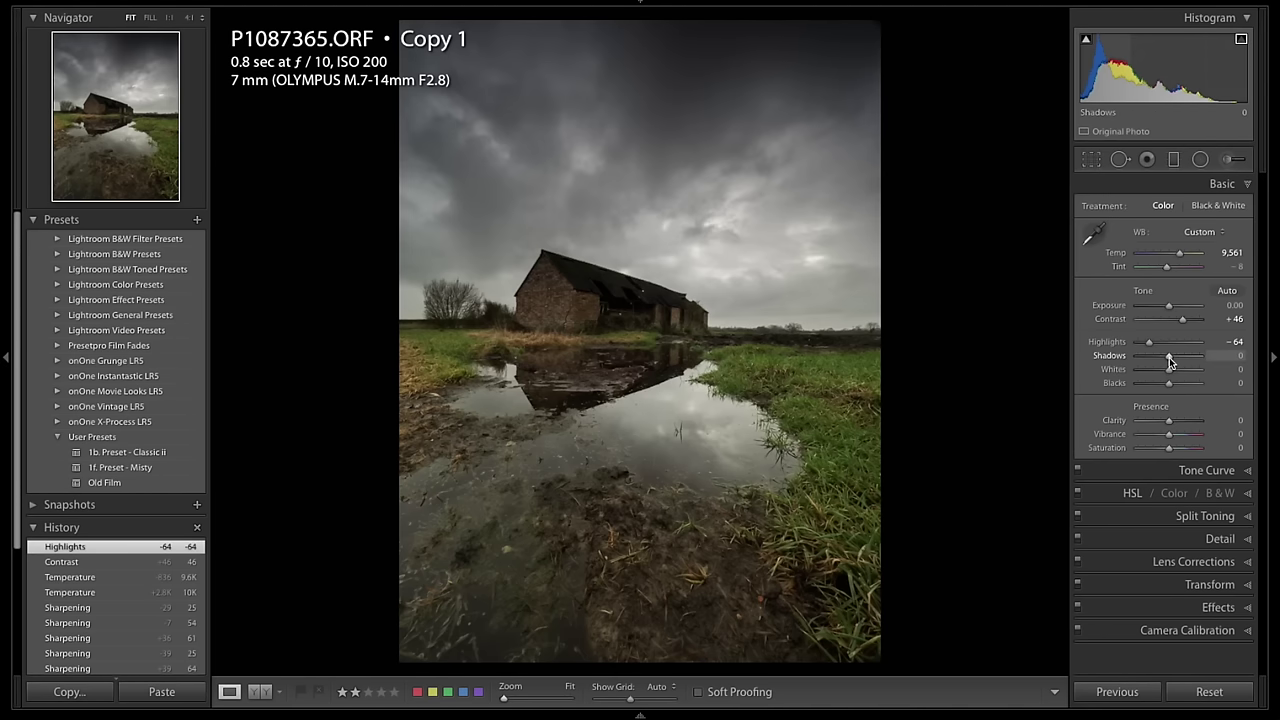
{"action": "mouse_move", "coordinate": [1169, 357]}
{"action": "left_mouse_down"}
{"action": "mouse_move", "coordinate": [1194, 358]}
{"action": "mouse_move", "coordinate": [1183, 356]}
{"action": "left_mouse_up"}
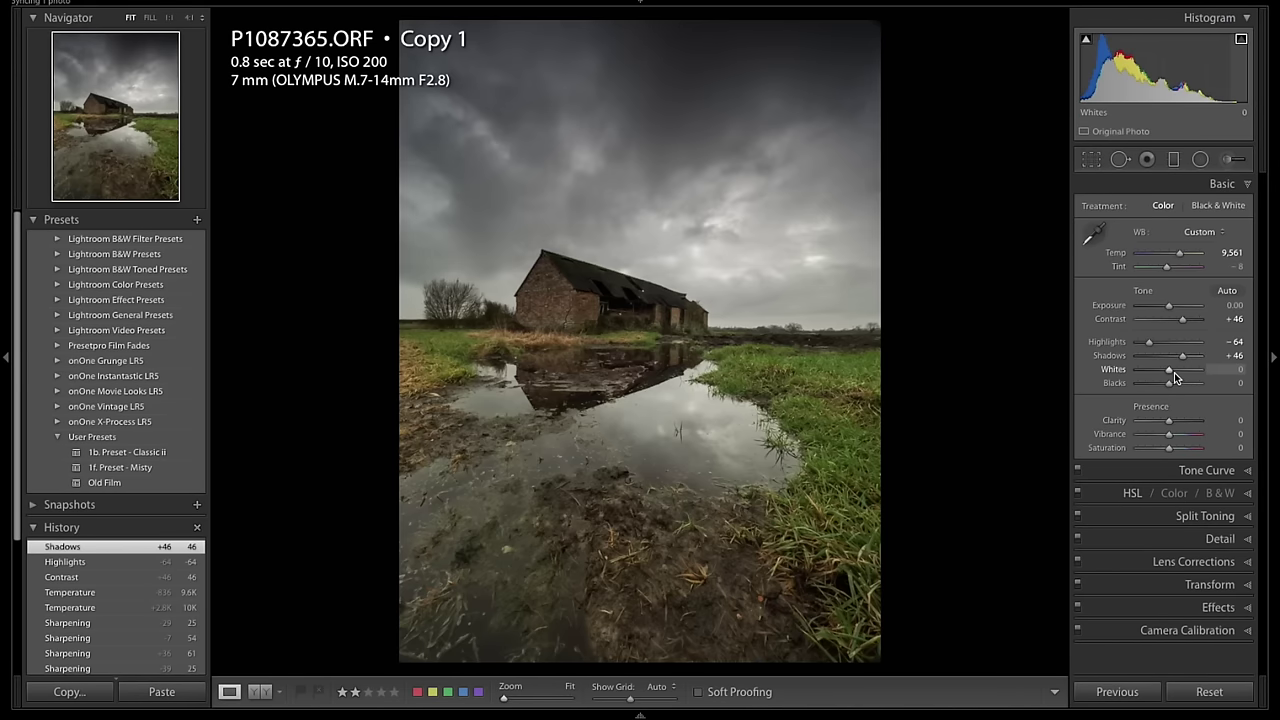
Set Whites to +47 with the clipping preview, Blacks +8, Clarity +22 and Vibrance +23.
{"action": "key", "text": "alt"}
{"action": "mouse_move", "coordinate": [1171, 372]}
{"action": "left_mouse_down"}
{"action": "mouse_move", "coordinate": [1190, 371]}
{"action": "mouse_move", "coordinate": [1172, 381]}
{"action": "left_mouse_up"}
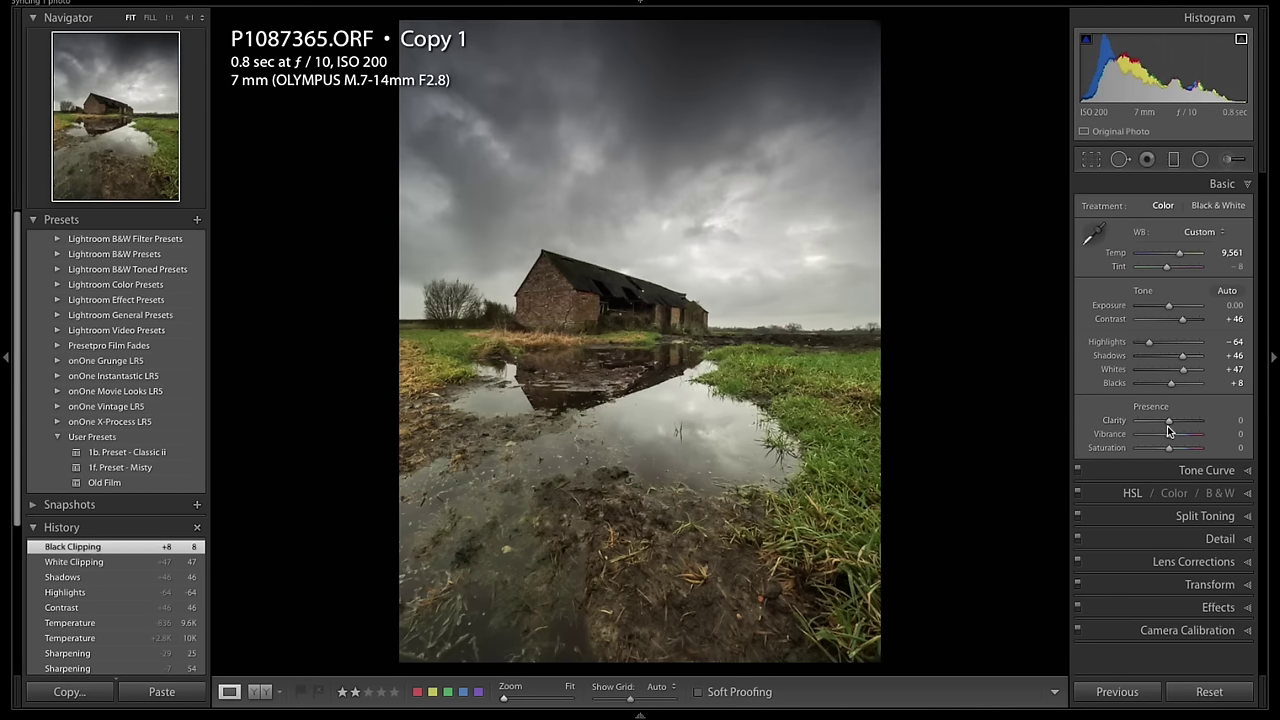
{"action": "mouse_move", "coordinate": [1169, 421]}
{"action": "left_mouse_down"}
{"action": "mouse_move", "coordinate": [1185, 422]}
{"action": "mouse_move", "coordinate": [1176, 431]}
{"action": "left_mouse_up"}
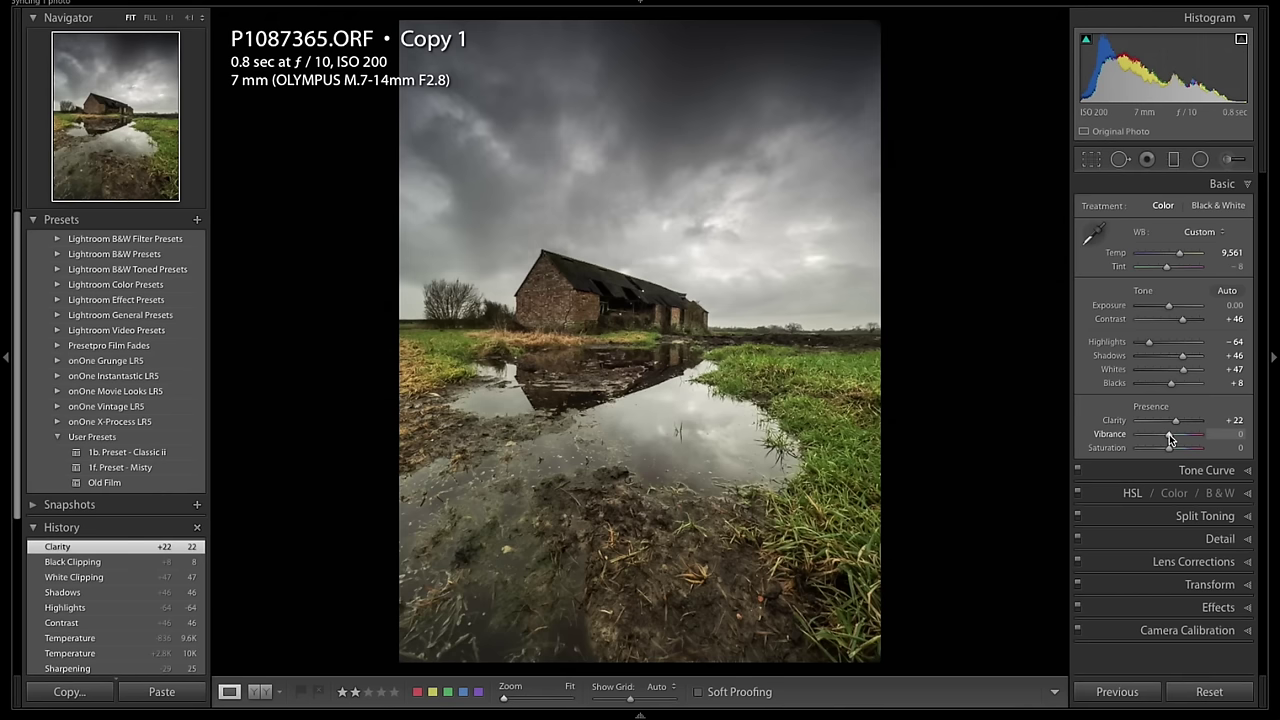
{"action": "left_click_drag", "start_coordinate": [1169, 435], "coordinate": [1176, 433]}
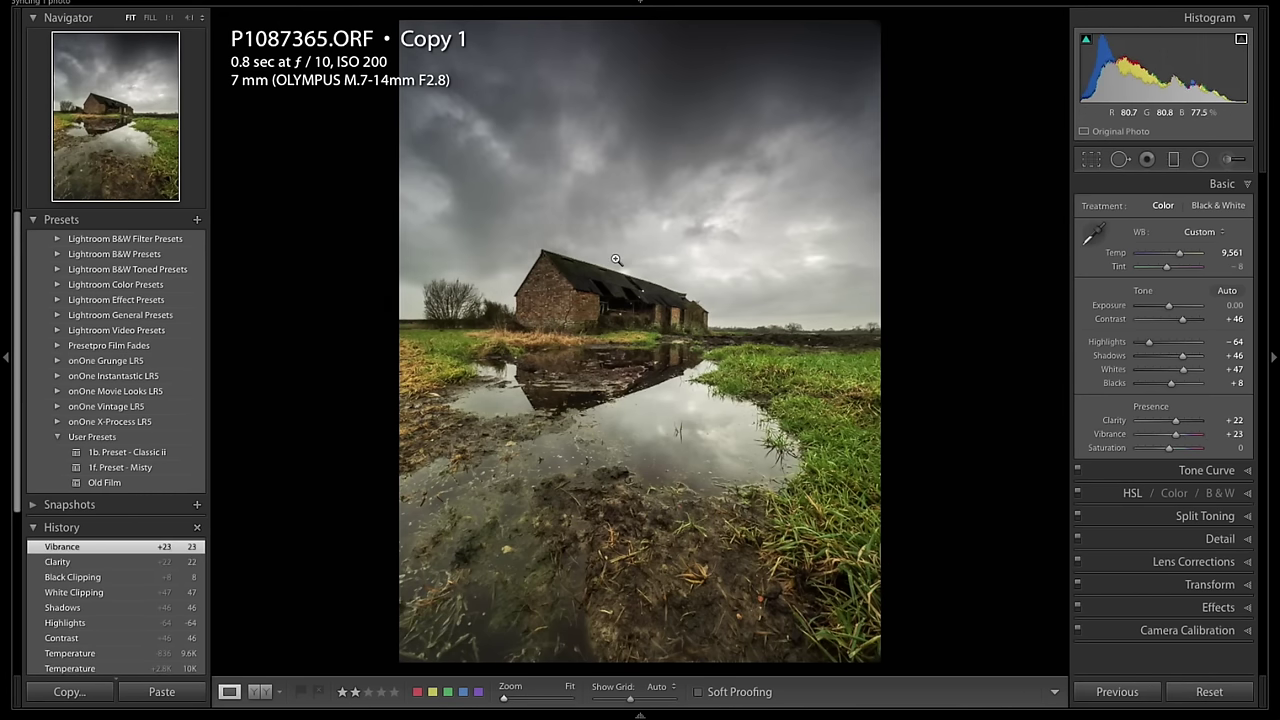
Edit a copy with Lightroom adjustments in Viveza 2 from the photo's Edit In menu.
{"action": "right_click", "coordinate": [616, 260]}
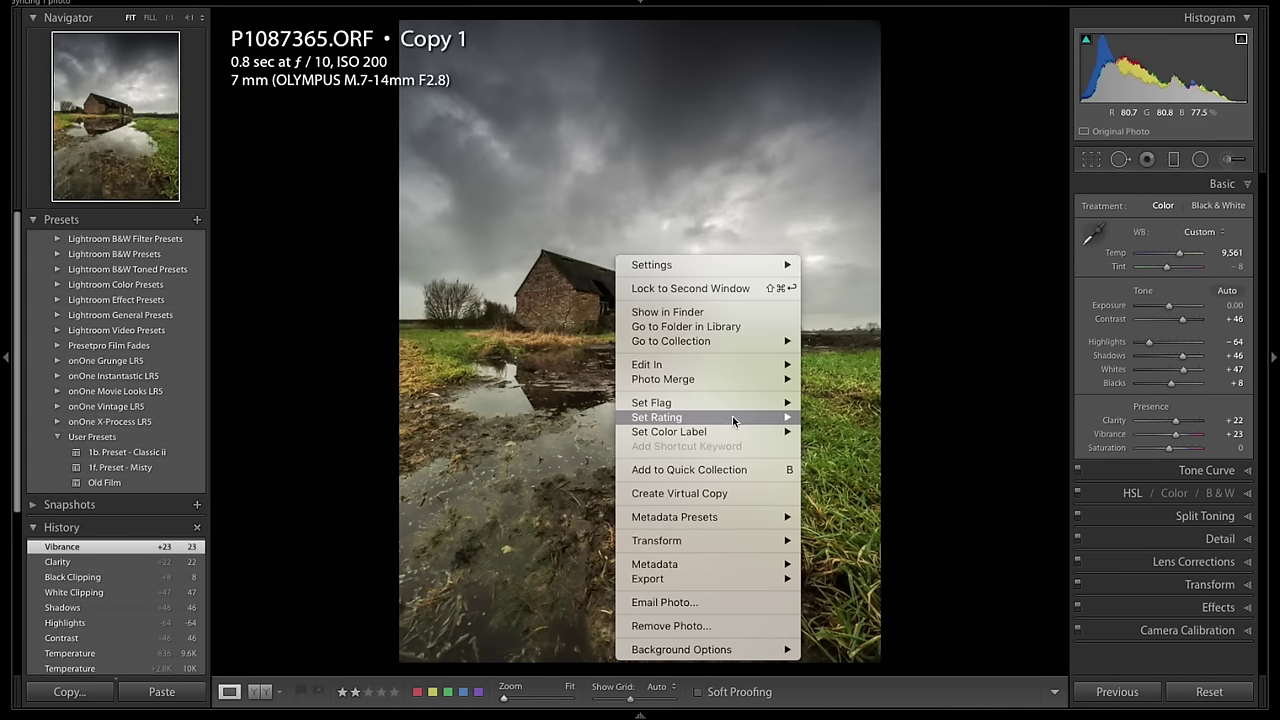
{"action": "mouse_move", "coordinate": [701, 370]}
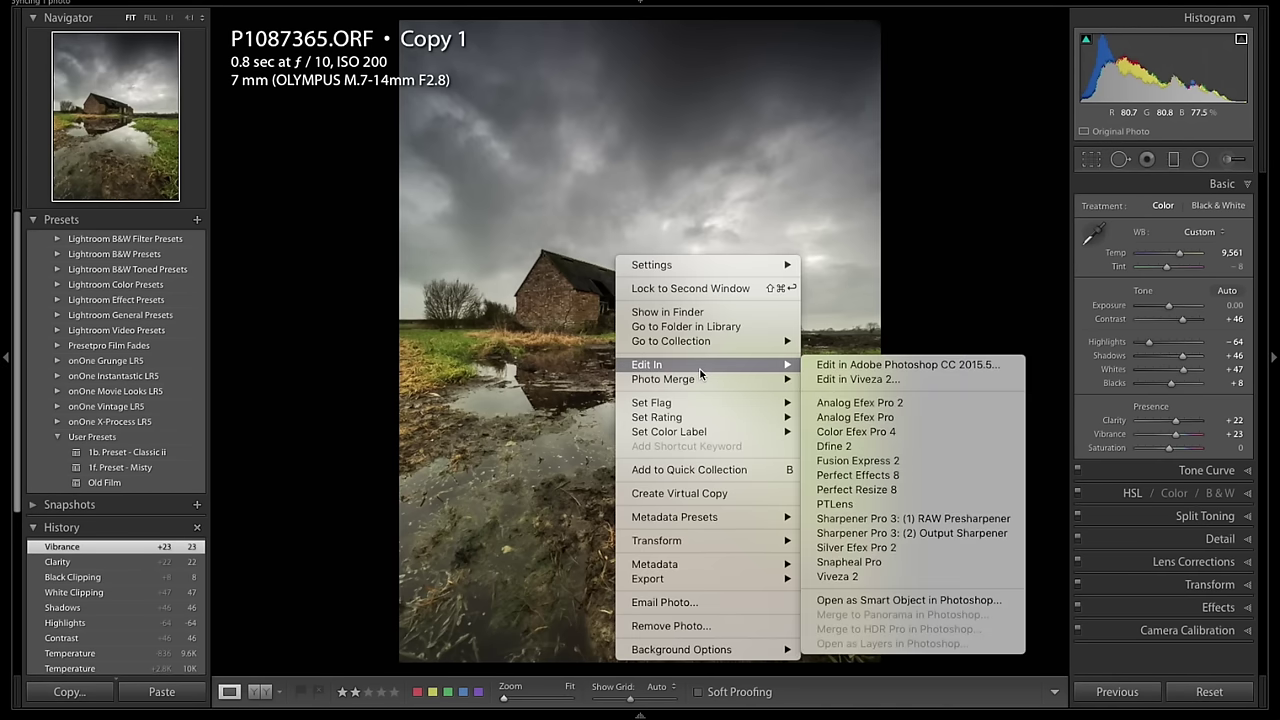
{"action": "left_click", "coordinate": [854, 380]}
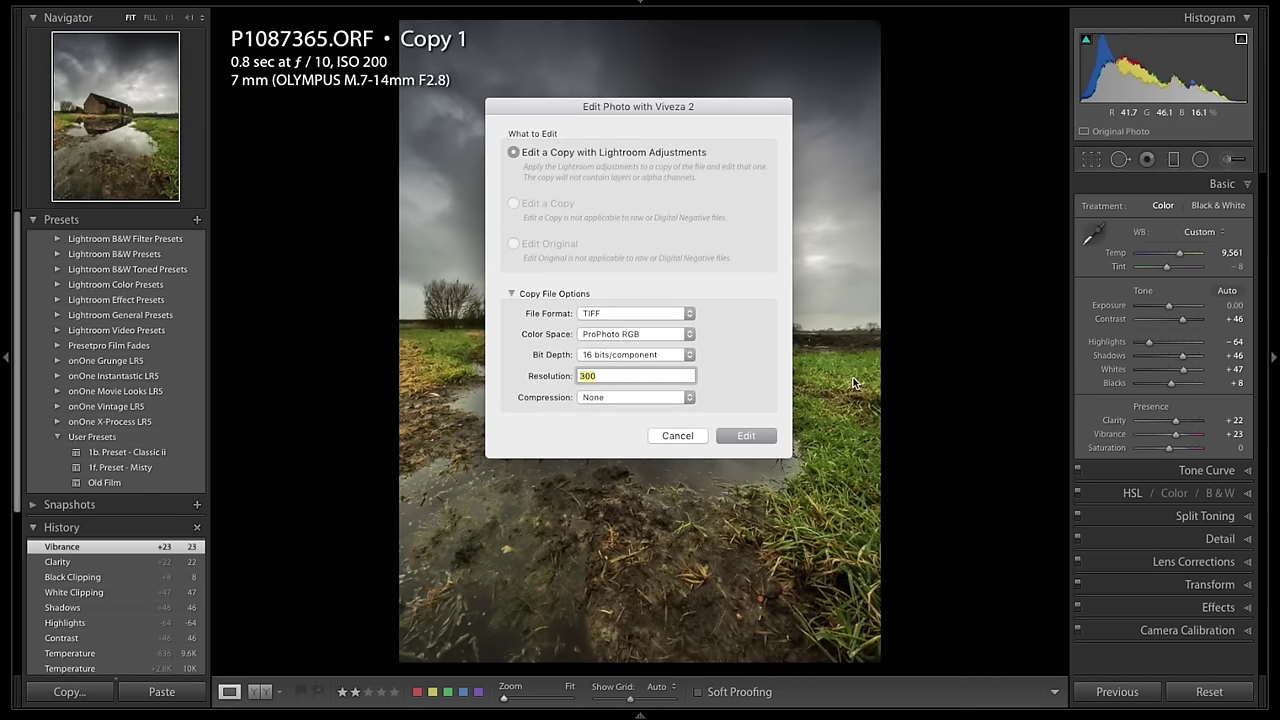
{"action": "left_click", "coordinate": [760, 438]}
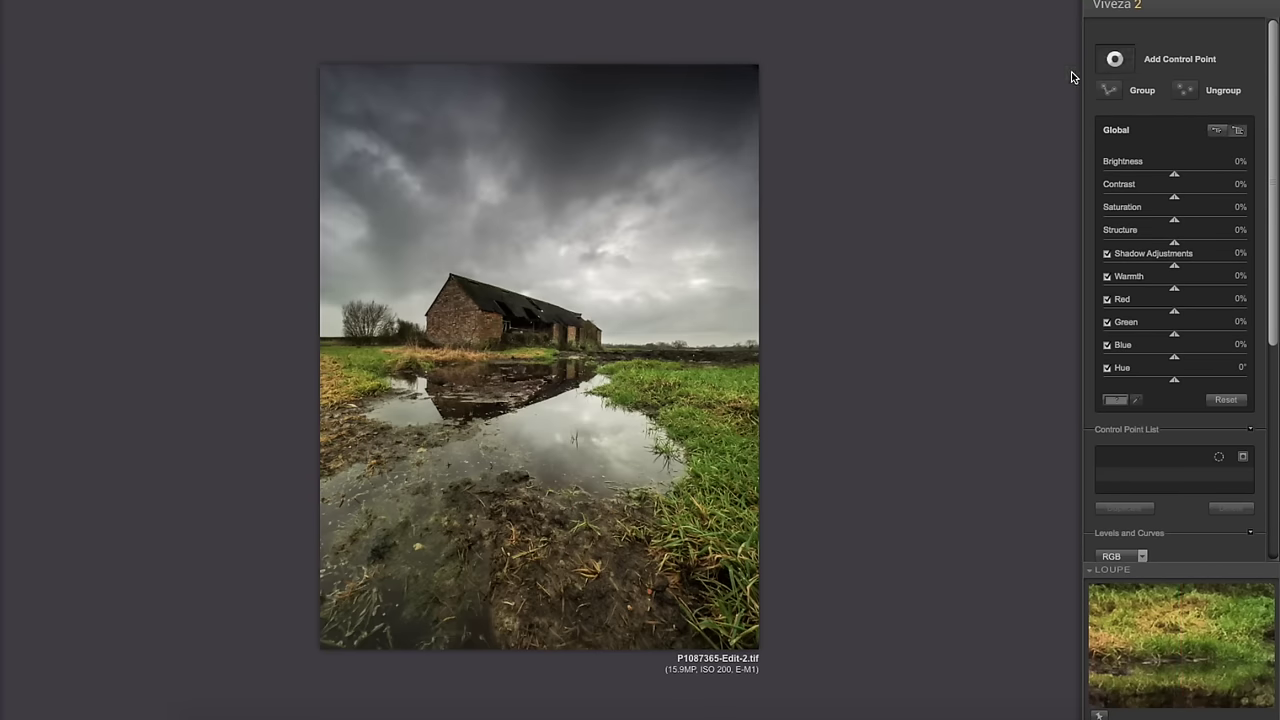
Place a control point in the sky right of the barn with Warmth 100% and size 26%.
{"action": "left_click", "coordinate": [1117, 59]}
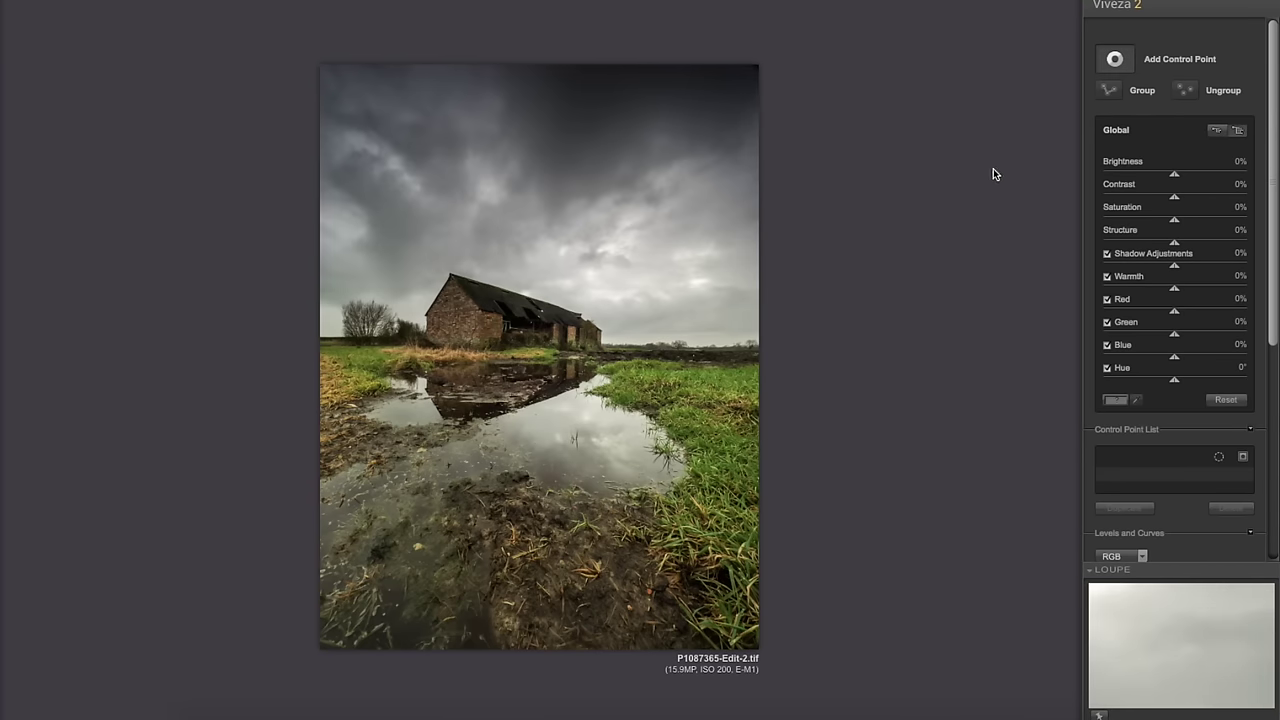
{"action": "left_click", "coordinate": [702, 339]}
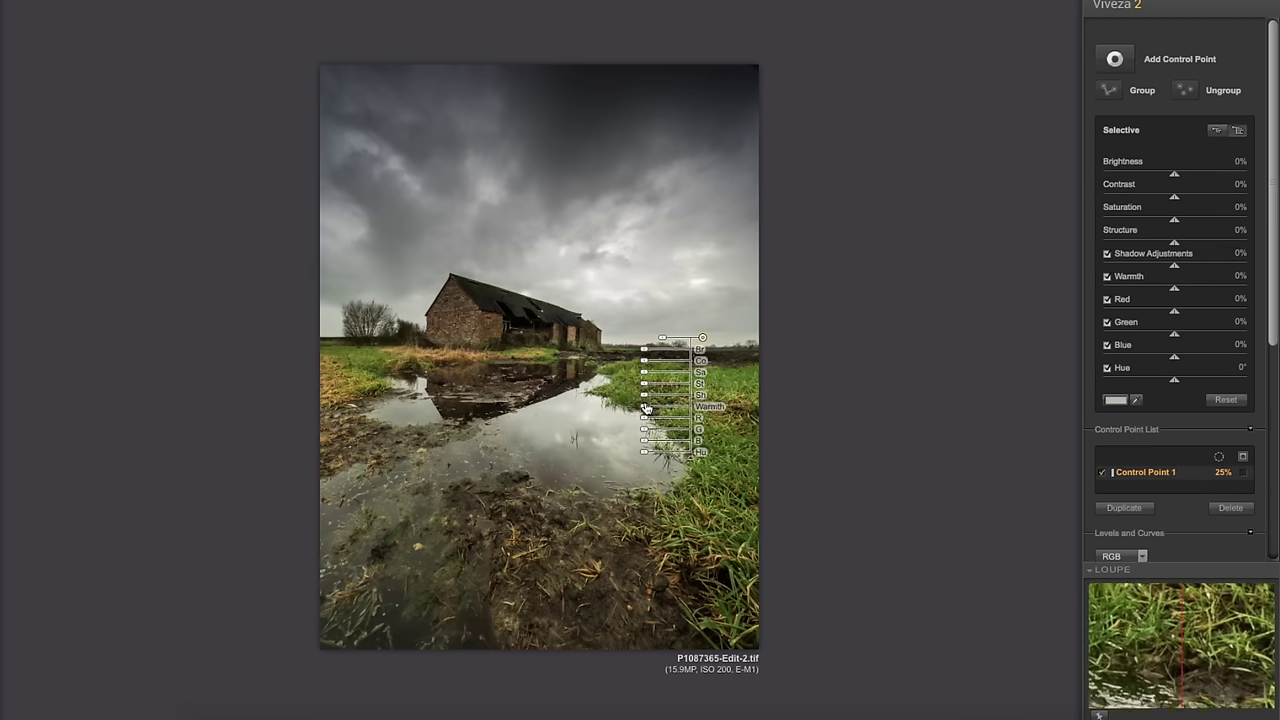
{"action": "left_click_drag", "start_coordinate": [645, 410], "coordinate": [606, 407]}
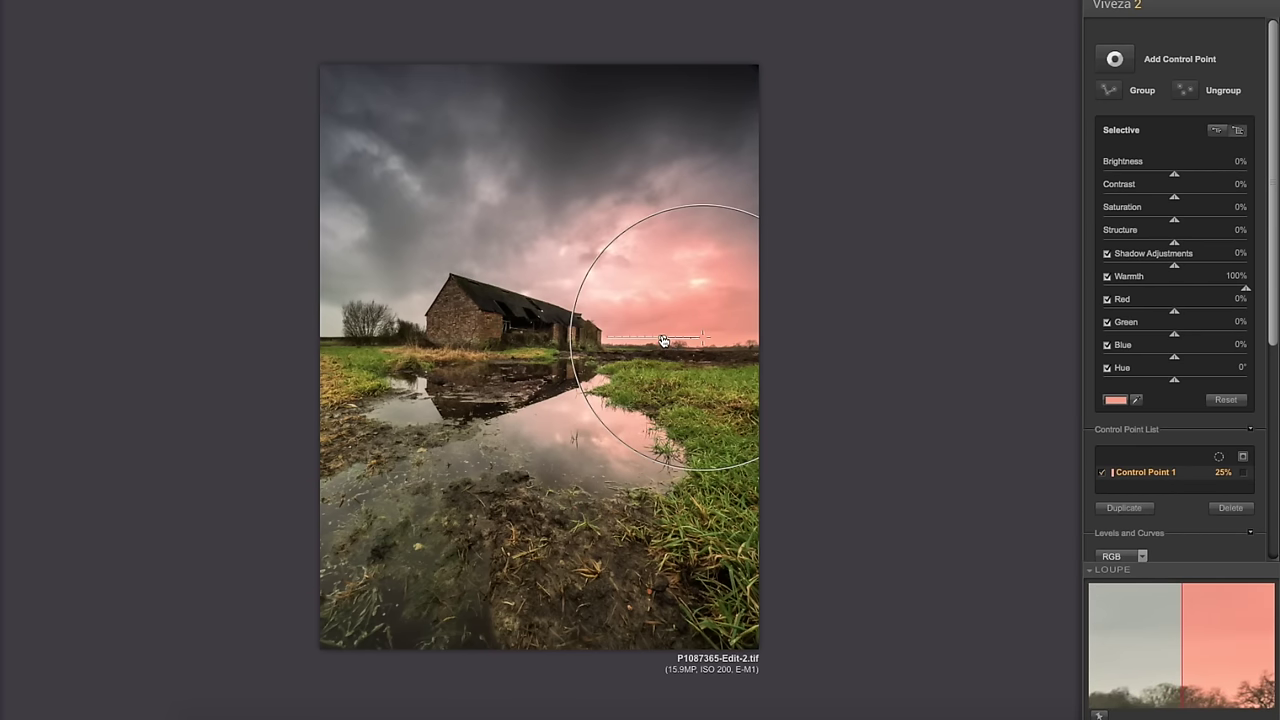
{"action": "left_click_drag", "start_coordinate": [663, 341], "coordinate": [664, 341]}
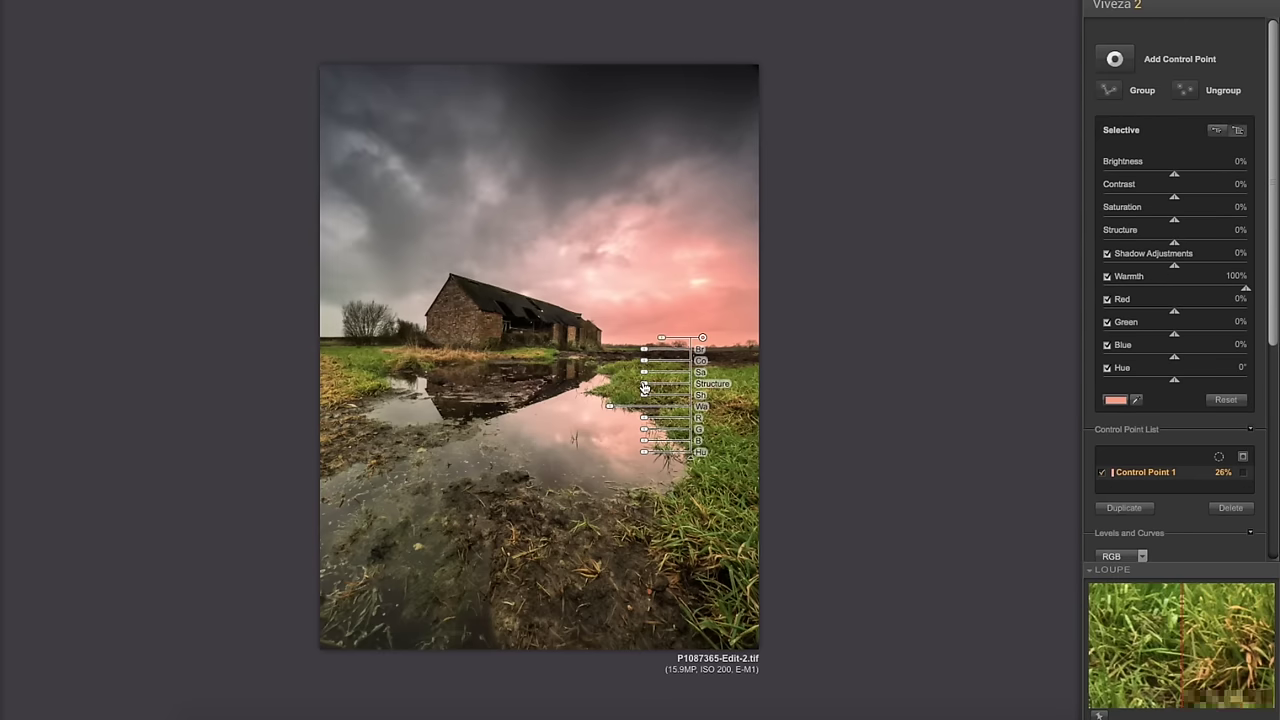
Enlarge Control Point 1 to about 76%, nudge it up-left, and check the result.
{"action": "left_click_drag", "start_coordinate": [661, 341], "coordinate": [629, 345]}
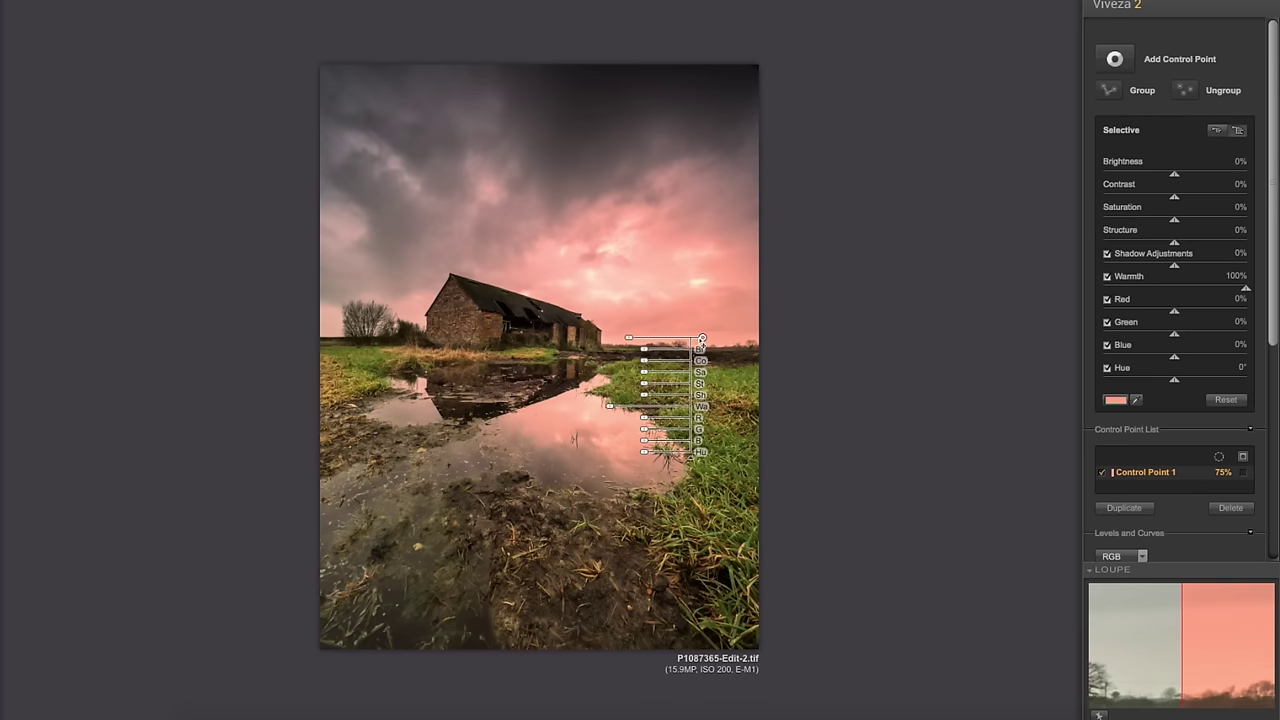
{"action": "mouse_move", "coordinate": [703, 340]}
{"action": "left_mouse_down"}
{"action": "mouse_move", "coordinate": [648, 326]}
{"action": "mouse_move", "coordinate": [730, 318]}
{"action": "mouse_move", "coordinate": [682, 318]}
{"action": "mouse_move", "coordinate": [686, 339]}
{"action": "mouse_move", "coordinate": [684, 323]}
{"action": "left_mouse_up"}
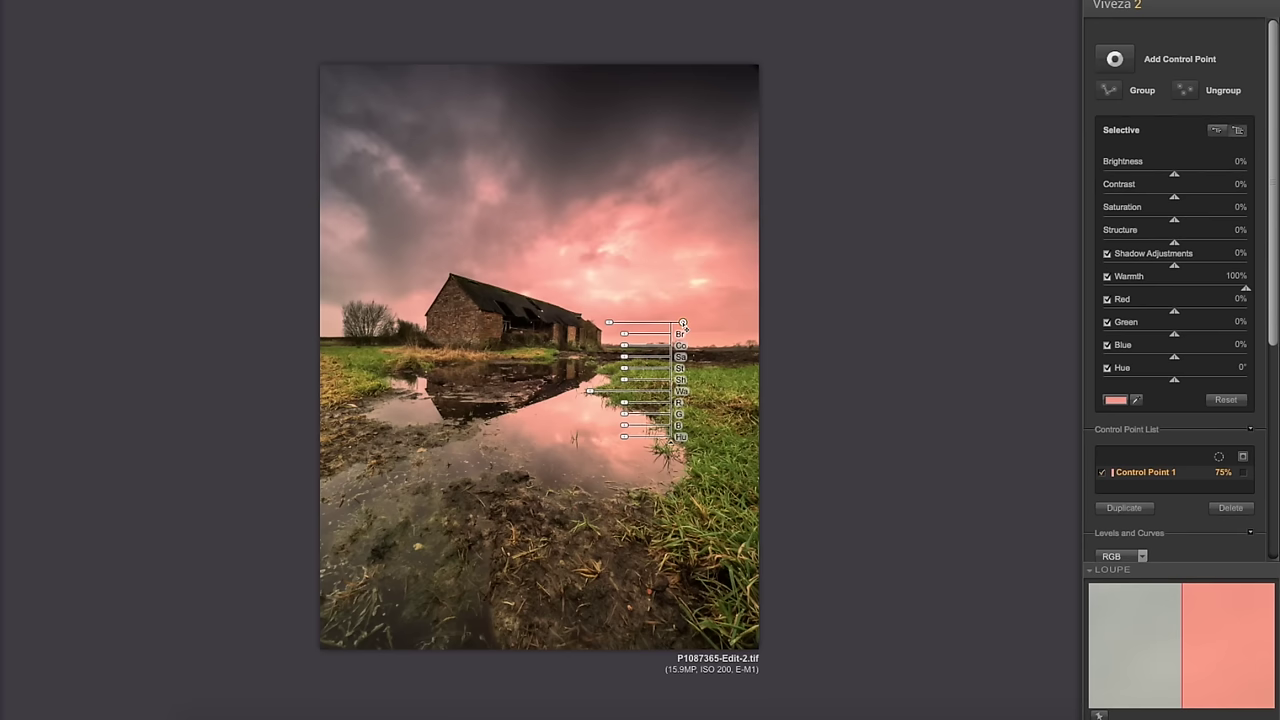
{"action": "left_click", "coordinate": [685, 302]}
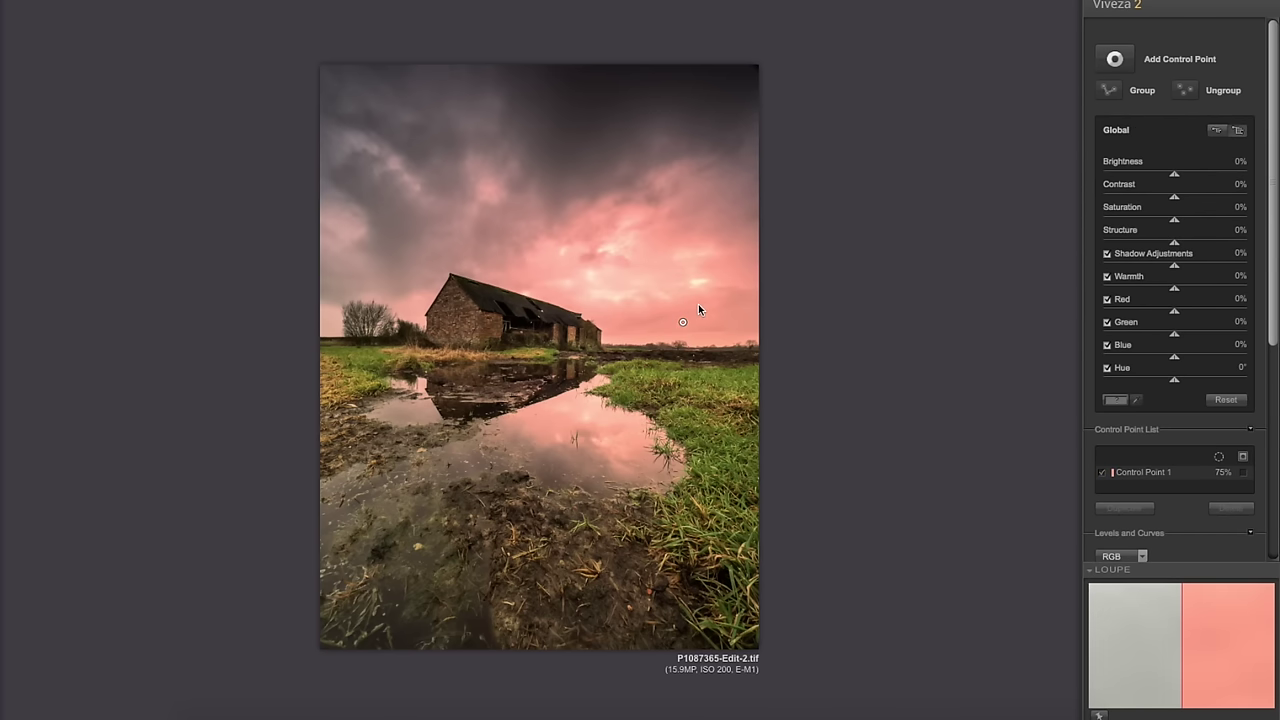
{"action": "left_click", "coordinate": [683, 323]}
Nudge the control point slightly, then set Highlights to -100 and Contrast to +23.
{"action": "left_click_drag", "start_coordinate": [683, 325], "coordinate": [690, 328]}
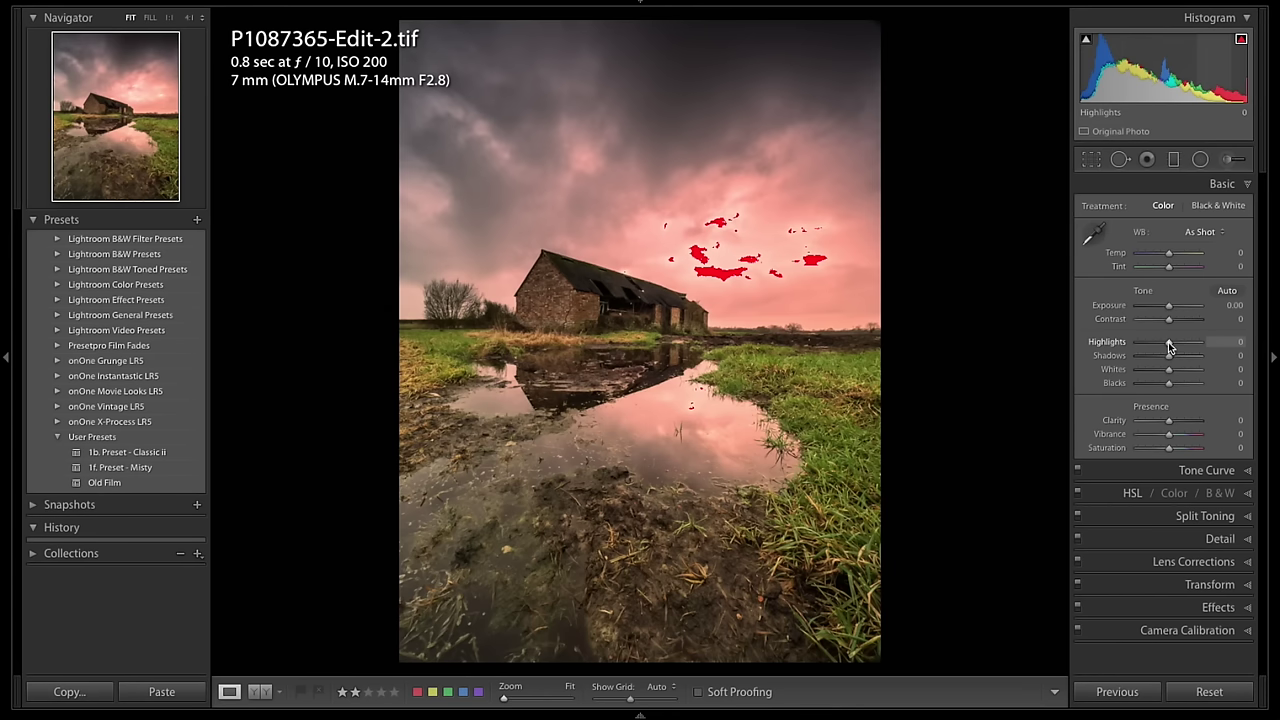
{"action": "left_click_drag", "start_coordinate": [1169, 341], "coordinate": [1122, 348]}
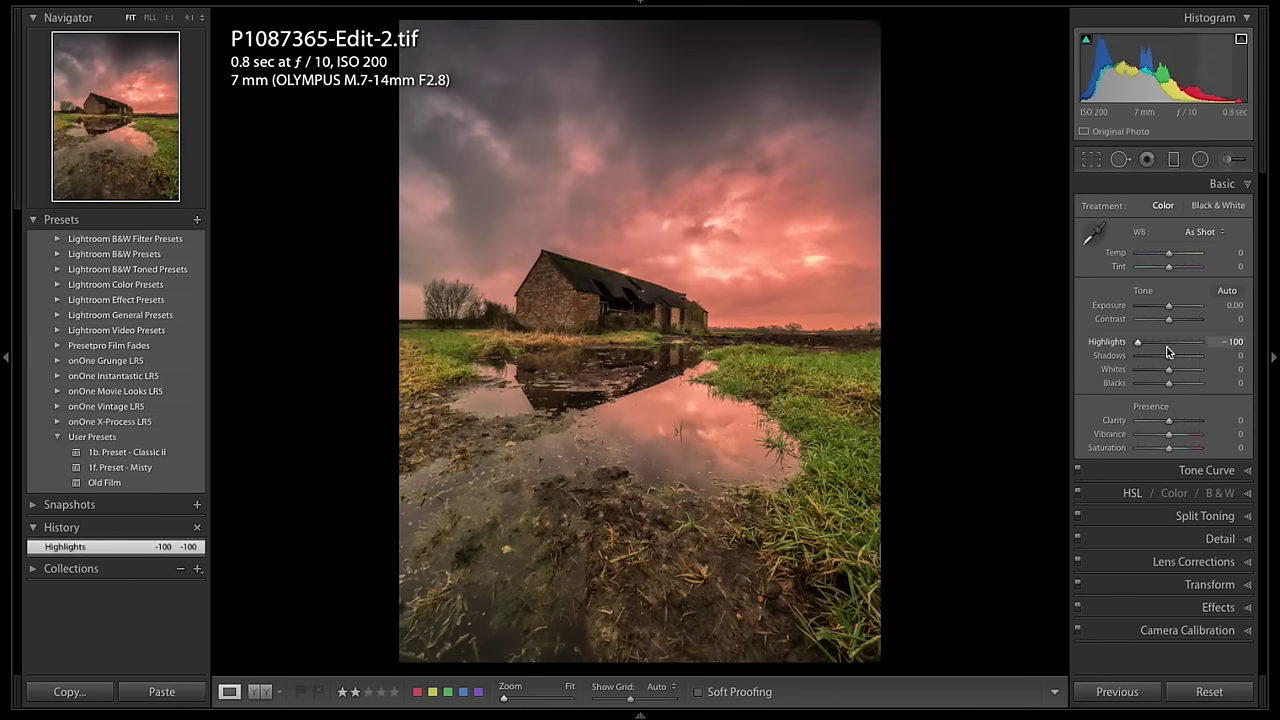
{"action": "left_click_drag", "start_coordinate": [1172, 319], "coordinate": [1175, 319]}
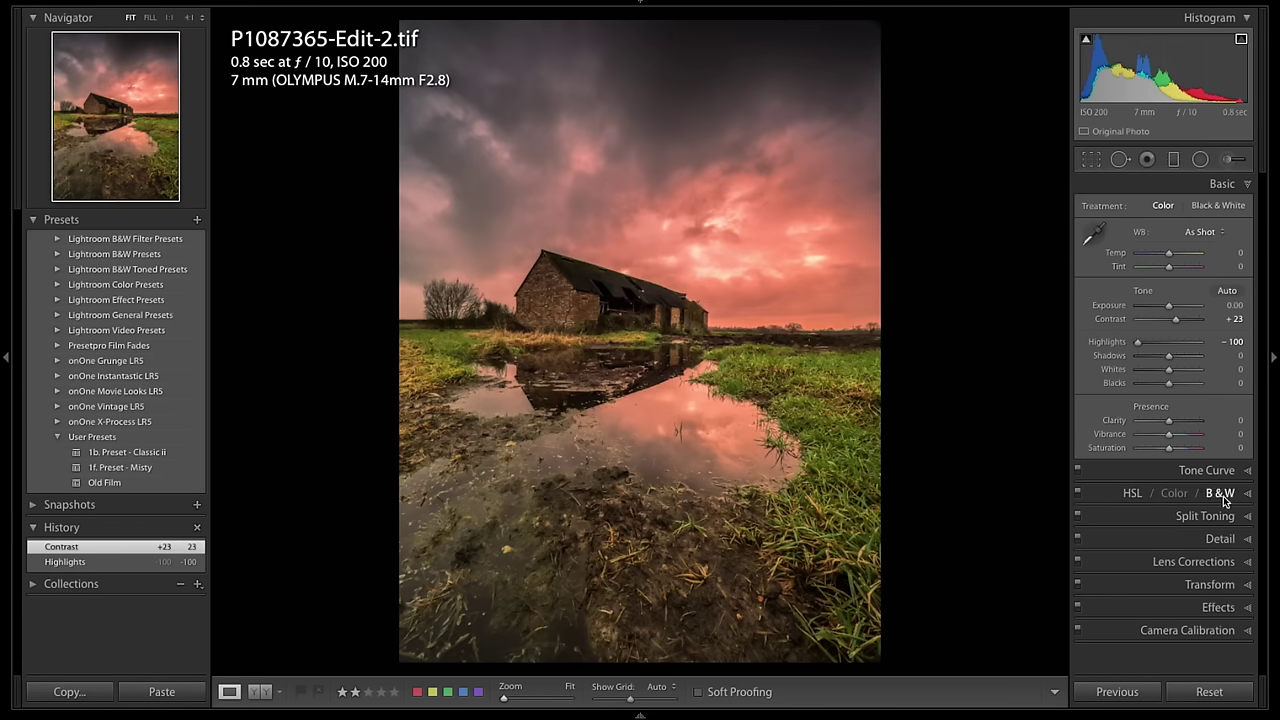
In the HSL Hue tab, shift Red to +23 and Orange to +29.
{"action": "left_click", "coordinate": [1133, 494]}
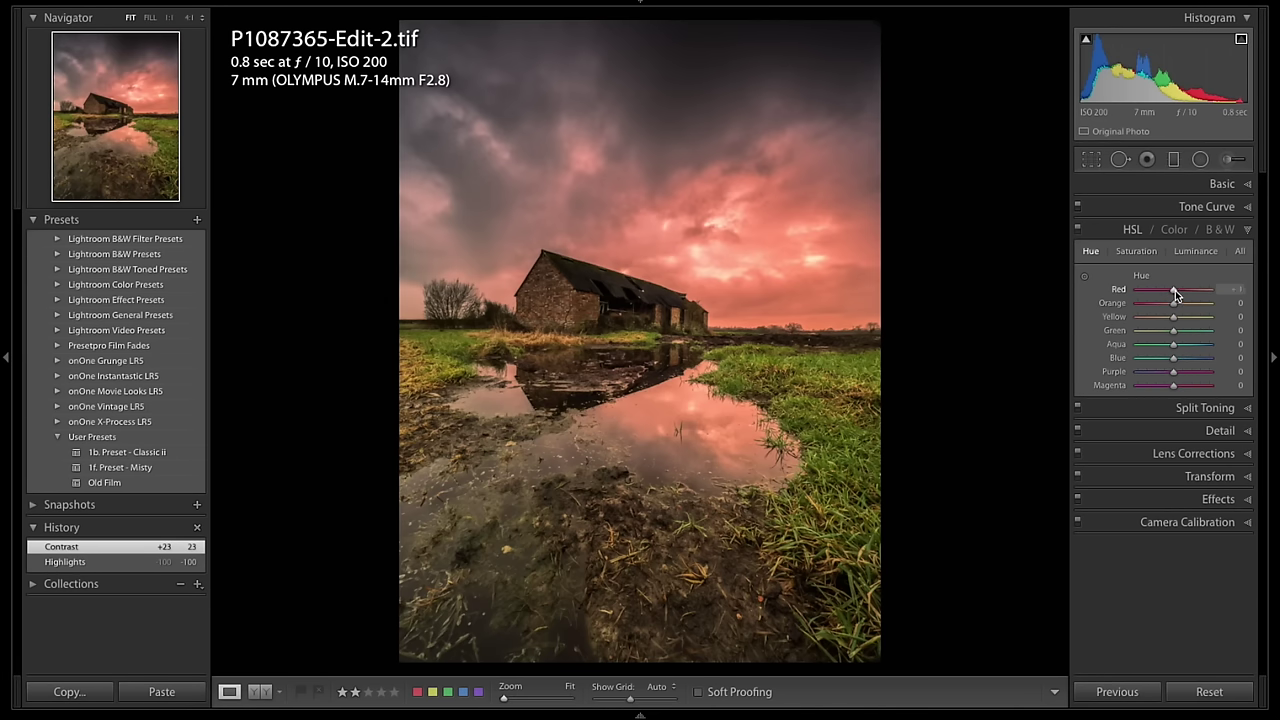
{"action": "left_click_drag", "start_coordinate": [1173, 295], "coordinate": [1177, 296]}
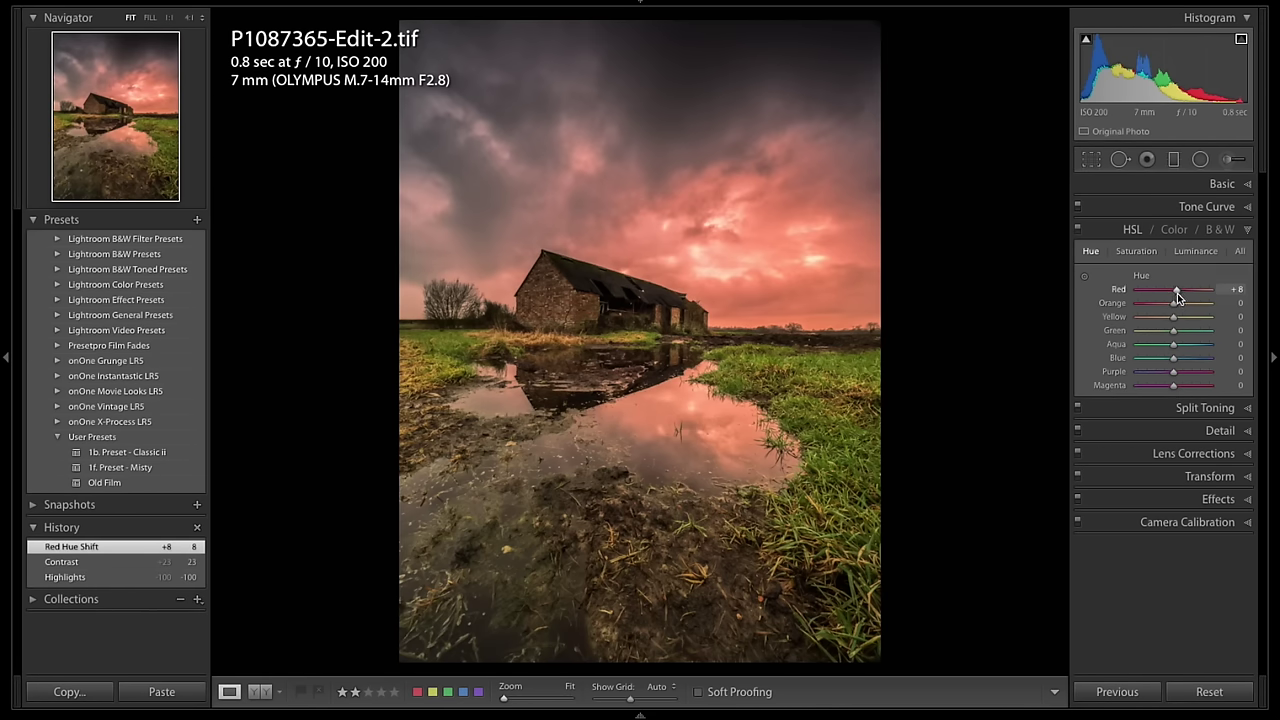
{"action": "double_click", "coordinate": [1176, 290]}
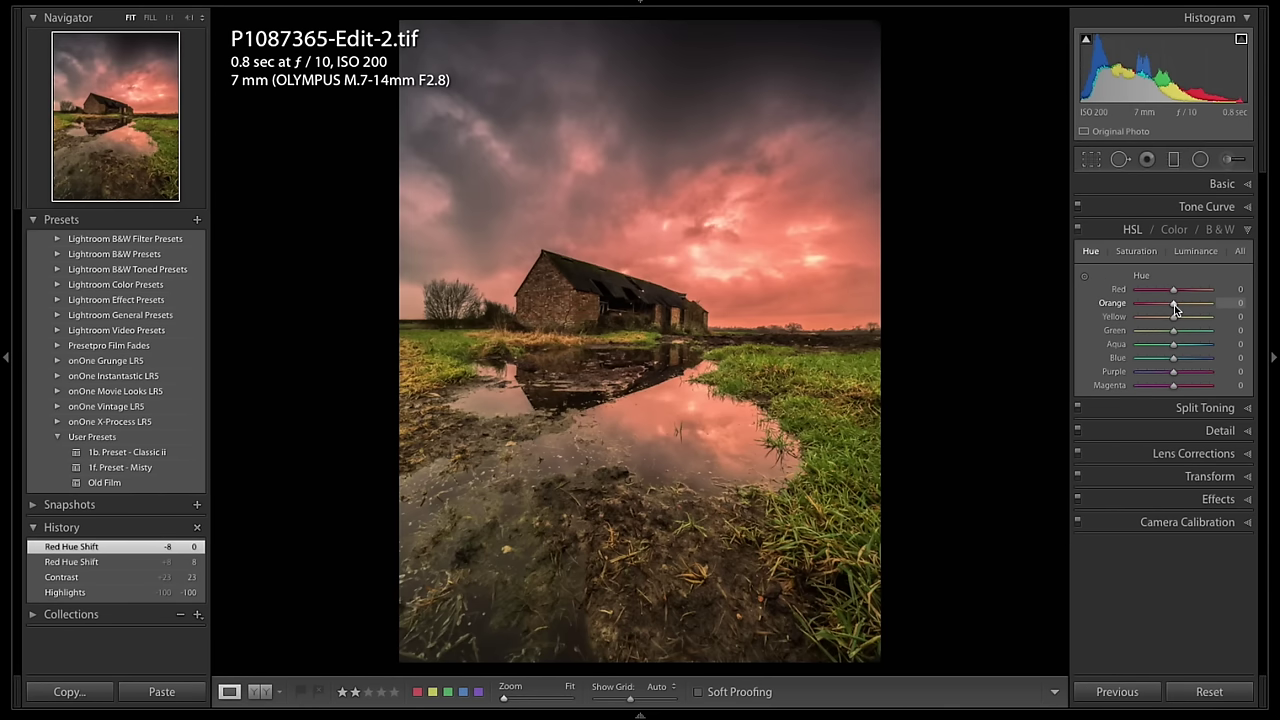
{"action": "mouse_move", "coordinate": [1174, 306]}
{"action": "left_mouse_down"}
{"action": "mouse_move", "coordinate": [1188, 305]}
{"action": "mouse_move", "coordinate": [1182, 292]}
{"action": "left_mouse_up"}
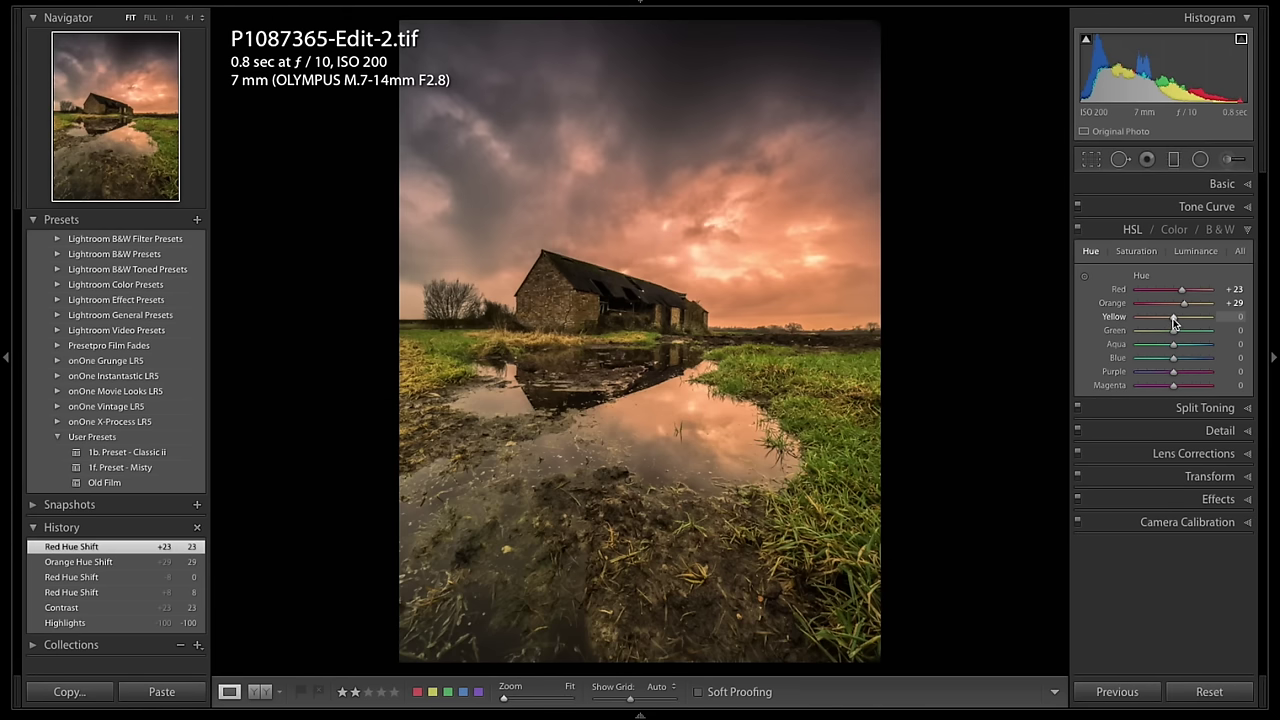
{"action": "left_click", "coordinate": [1139, 254]}
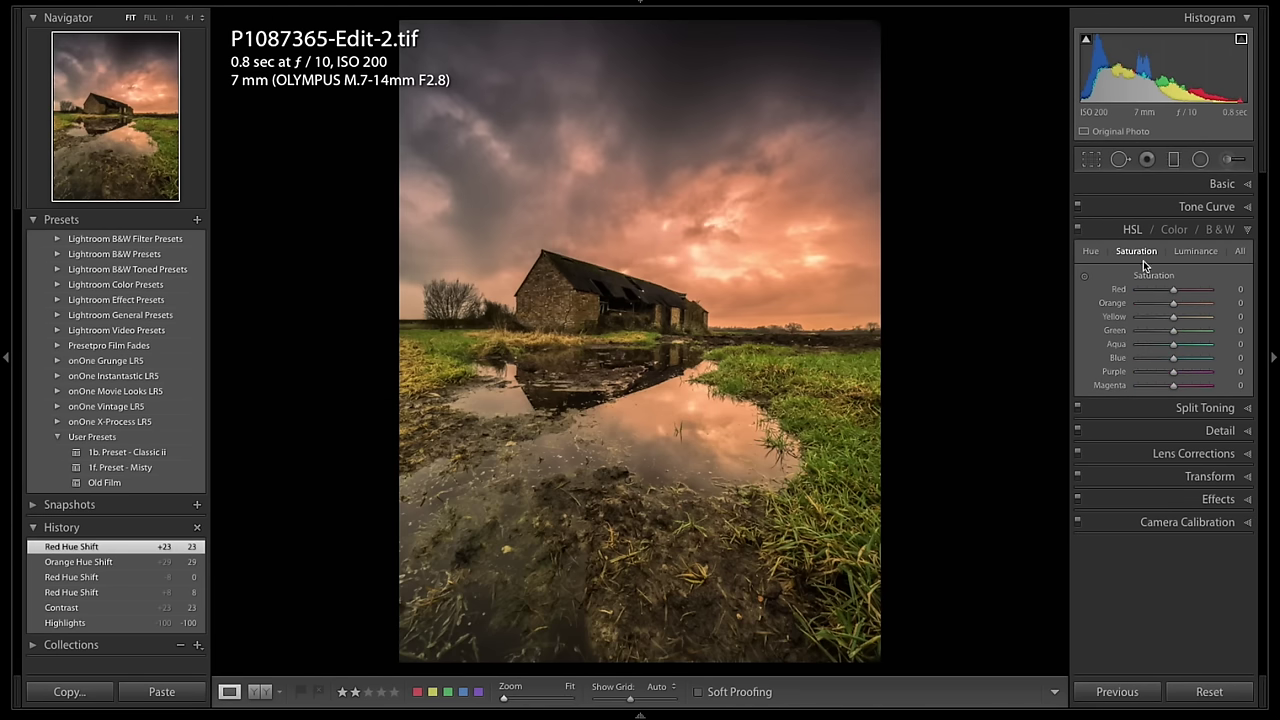
Try a stronger red saturation, reset it to zero, then settle Red at +5.
{"action": "left_click_drag", "start_coordinate": [1173, 289], "coordinate": [1193, 308]}
{"action": "double_click", "coordinate": [1187, 290]}
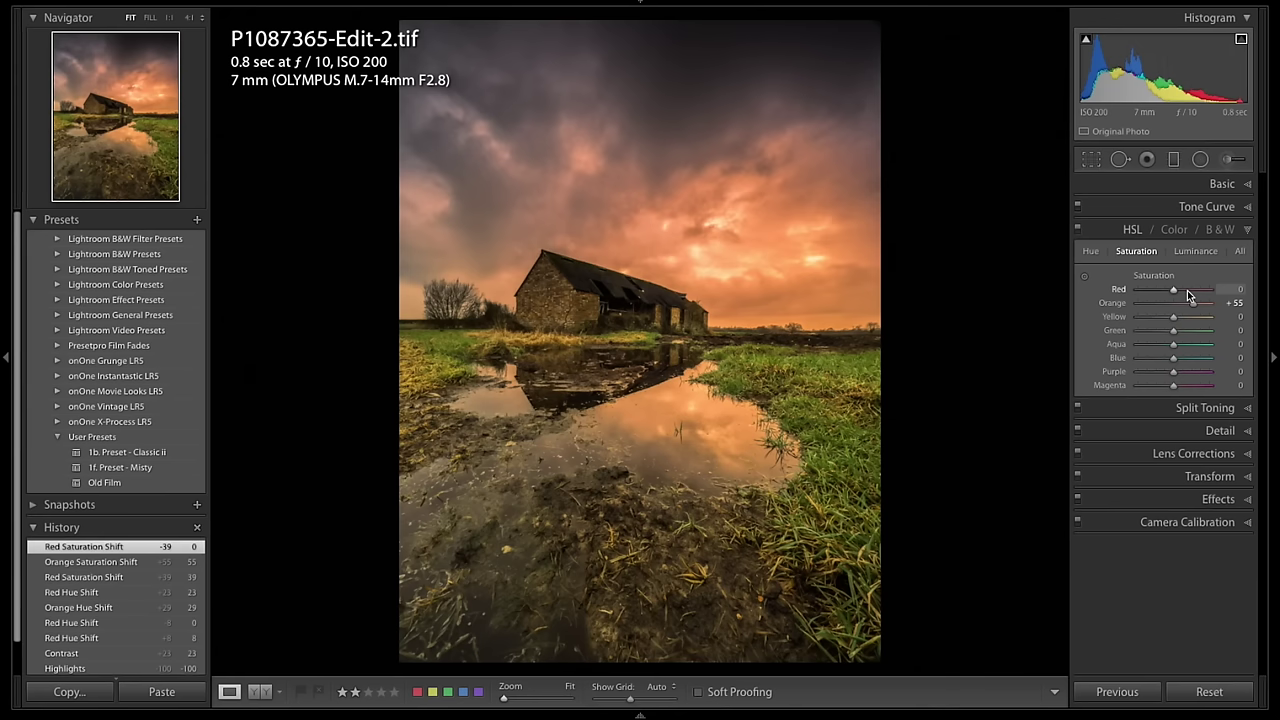
{"action": "left_click_drag", "start_coordinate": [1173, 289], "coordinate": [1195, 306]}
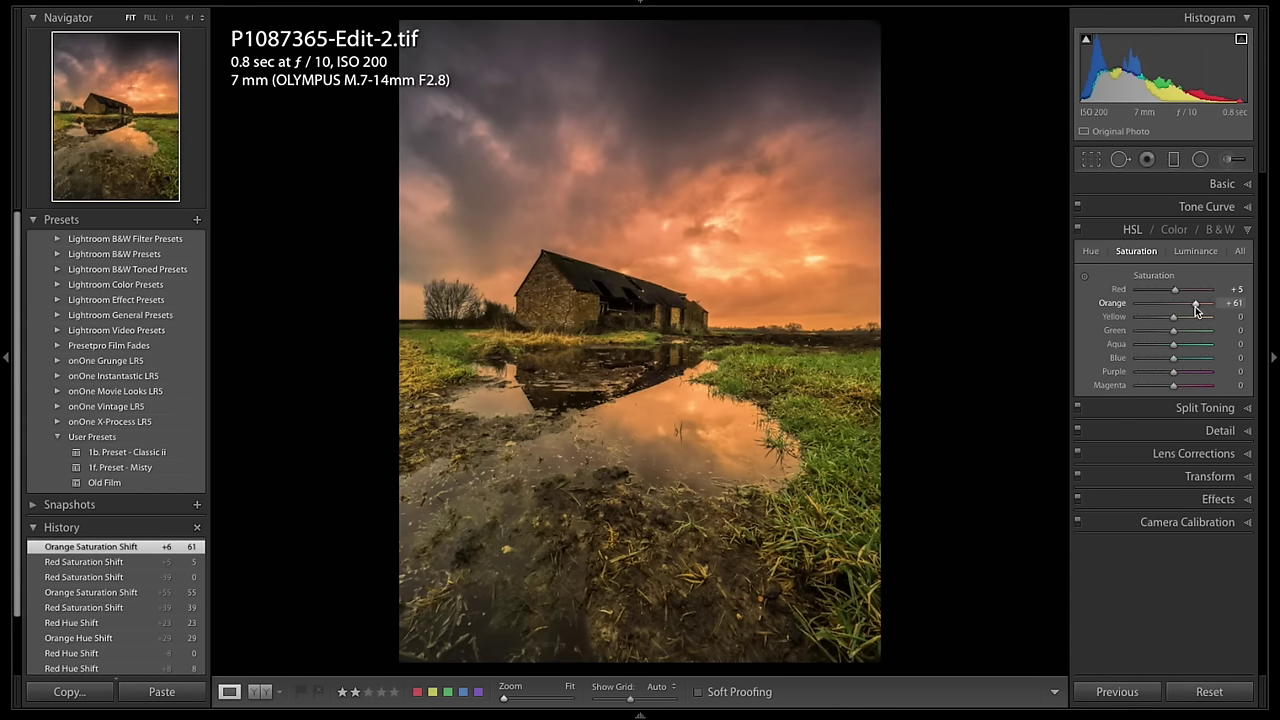